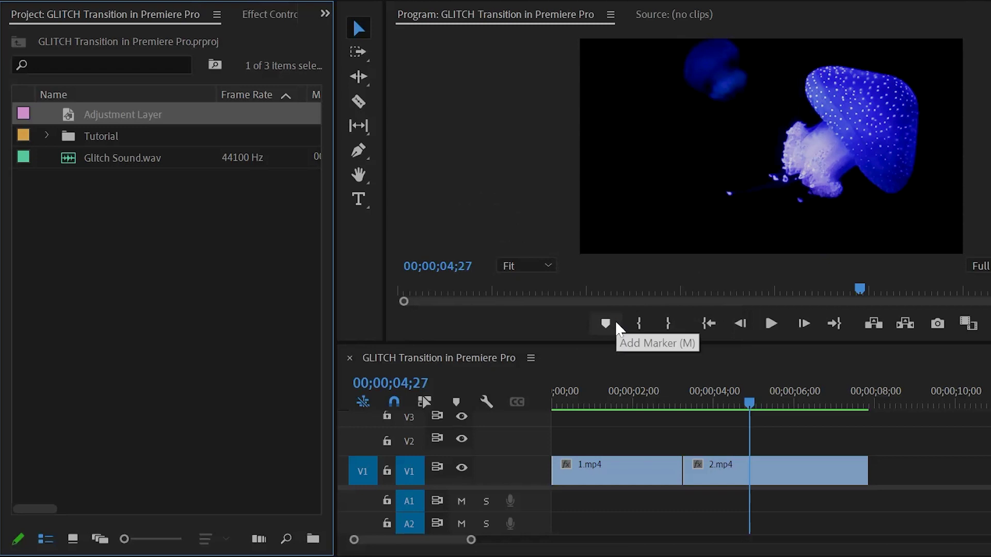
# - Place the Adjustment Layer on track V2 across the cut between 1.mp4 and 2.mp4, and move the playhead to that cut
pyautogui.moveTo(116, 118); pyautogui.dragTo(630, 443)
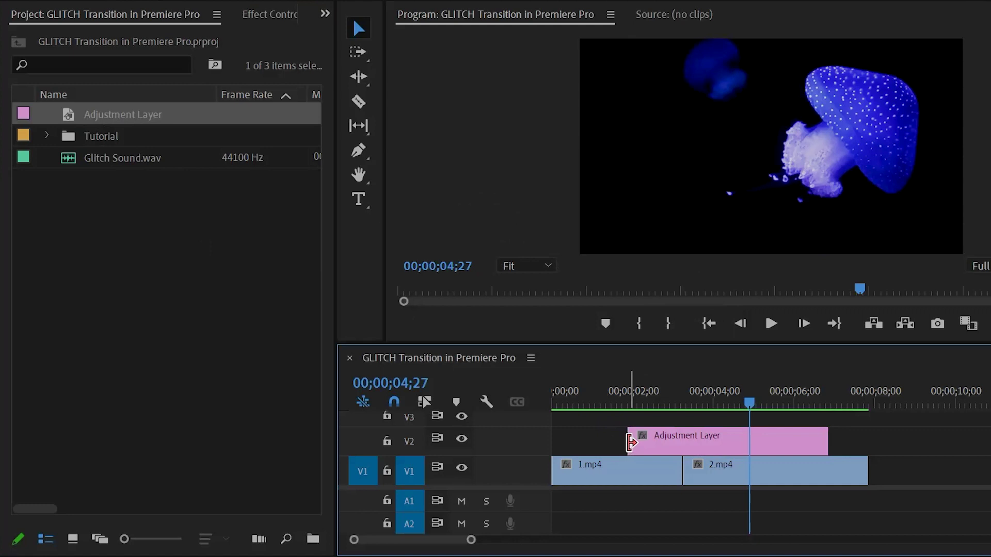
pyautogui.moveTo(750, 401); pyautogui.dragTo(683, 413)
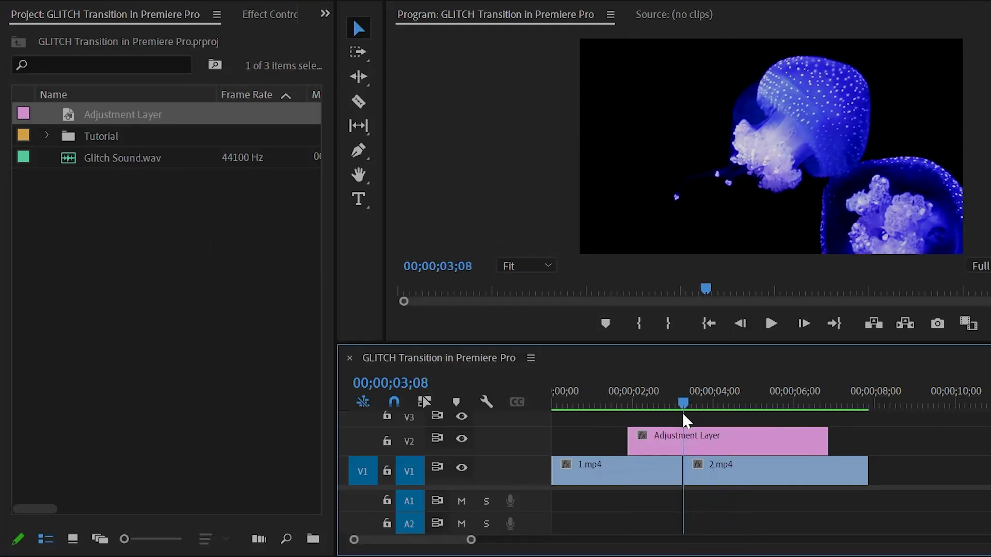
pyautogui.moveTo(471, 540); pyautogui.dragTo(410, 542)
pyautogui.scroll(-2, 721, 511)
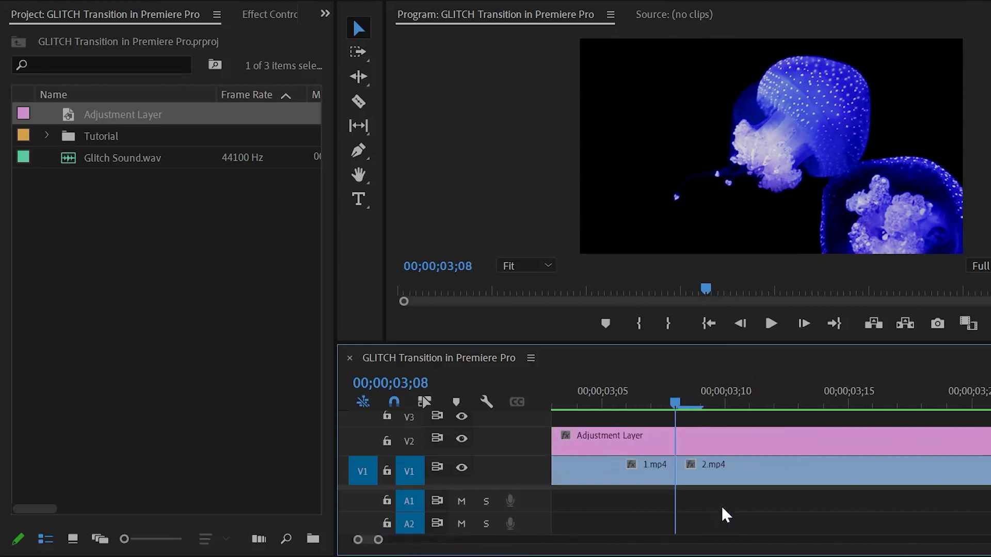
# - Split the adjustment layer one frame after the cut, at 00;00;03;09, and delete the part that follows
pyautogui.moveTo(678, 410)
pyautogui.mouseDown()
pyautogui.moveTo(711, 408)
pyautogui.moveTo(680, 404)
pyautogui.mouseUp()
pyautogui.press('Right')
pyautogui.press('c')
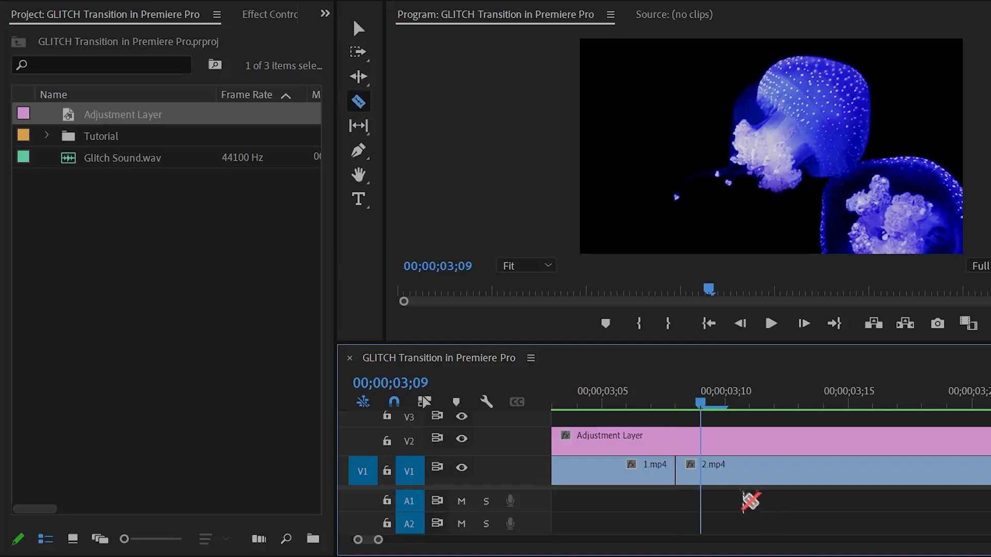
pyautogui.click(701, 439)
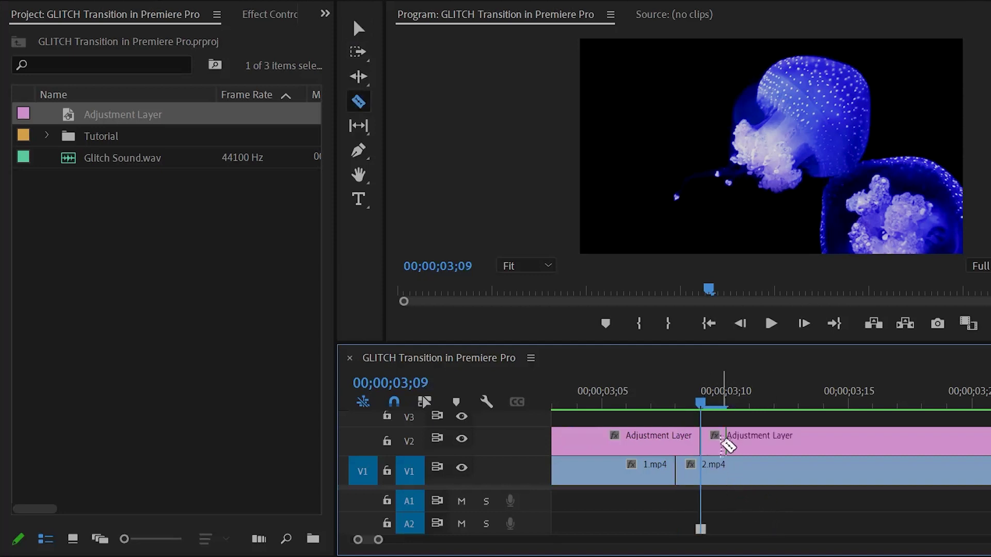
pyautogui.press('v')
pyautogui.click(728, 442)
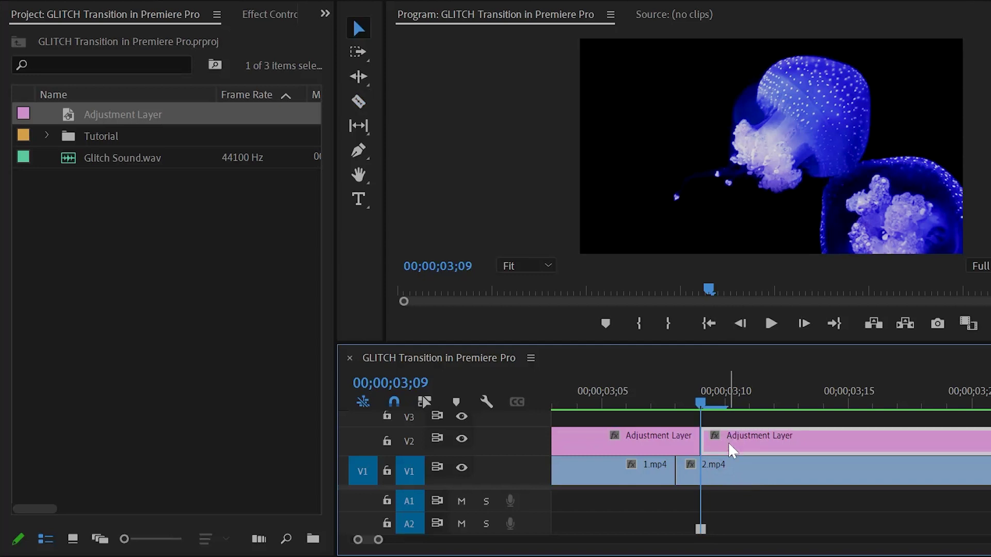
pyautogui.press('Delete')
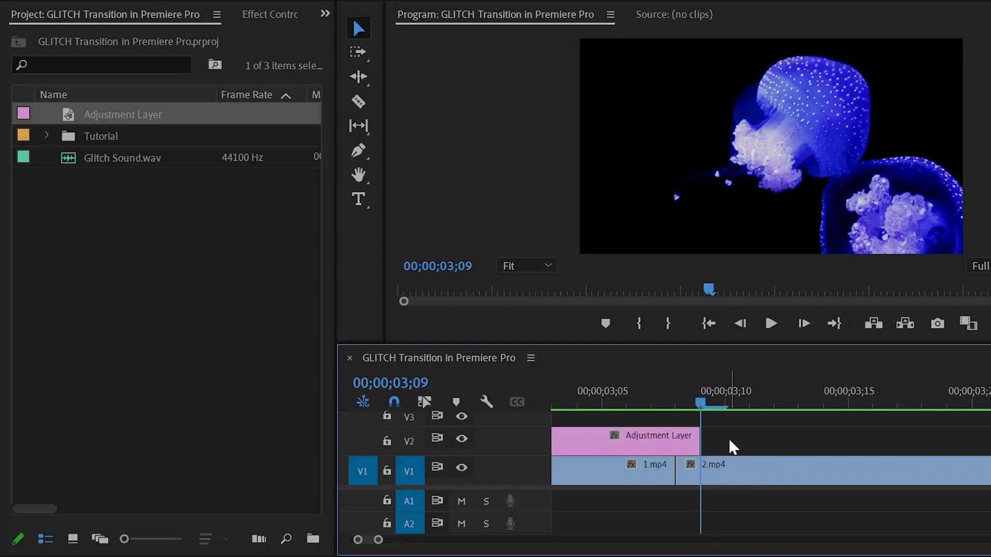
# - Split the adjustment layer one frame before the cut, at 00;00;03;07, and delete the part that precedes it
pyautogui.moveTo(697, 398); pyautogui.dragTo(684, 401)
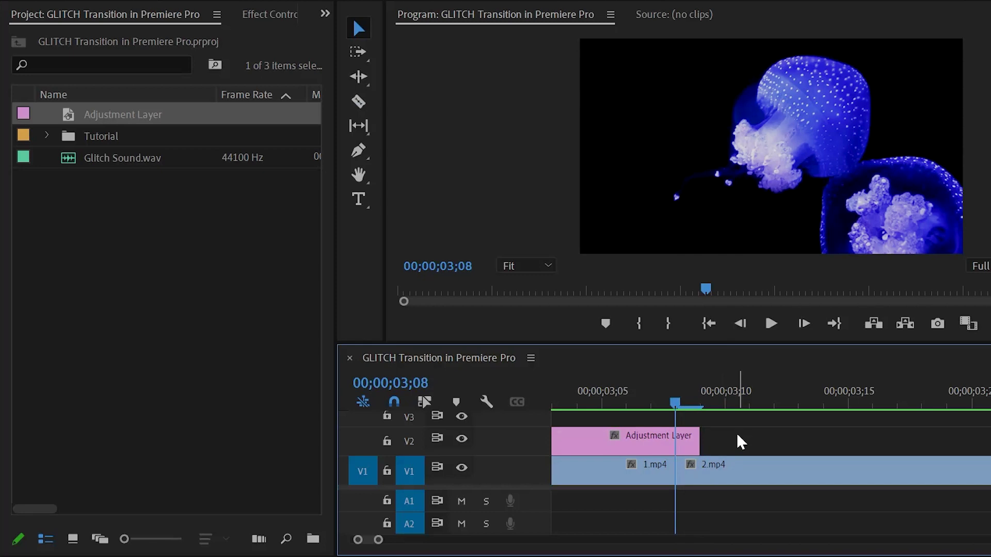
pyautogui.press('Left')
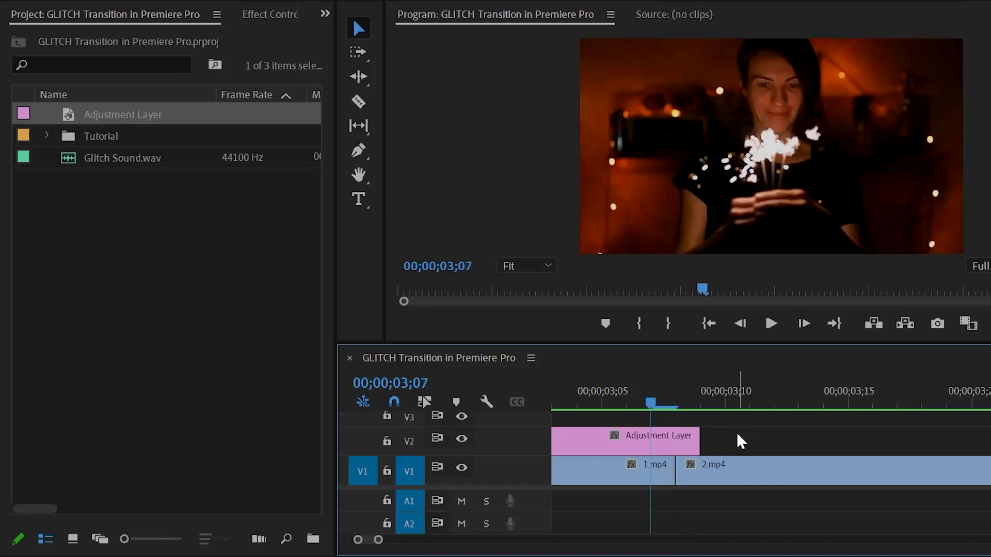
pyautogui.press('c')
pyautogui.click(652, 442)
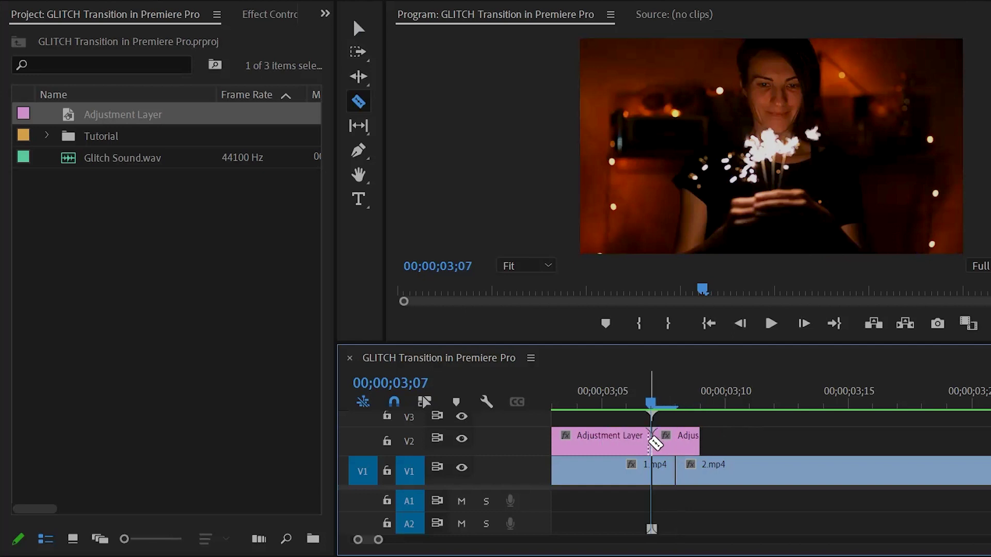
pyautogui.press('v')
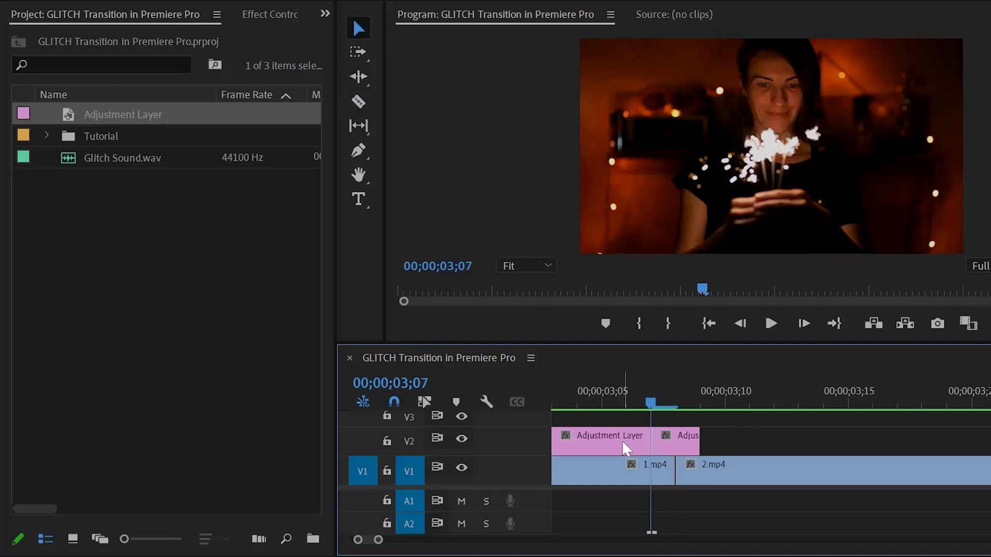
pyautogui.click(621, 441)
pyautogui.press('Delete')
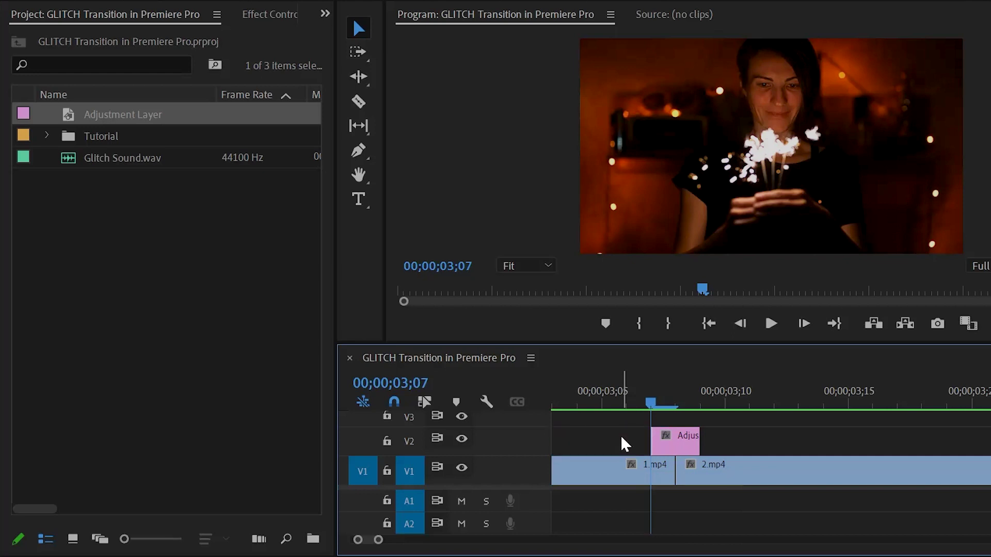
# - Find the Wave Warp video effect and apply it to the two-frame adjustment layer over the cut
pyautogui.moveTo(648, 404); pyautogui.dragTo(666, 403)
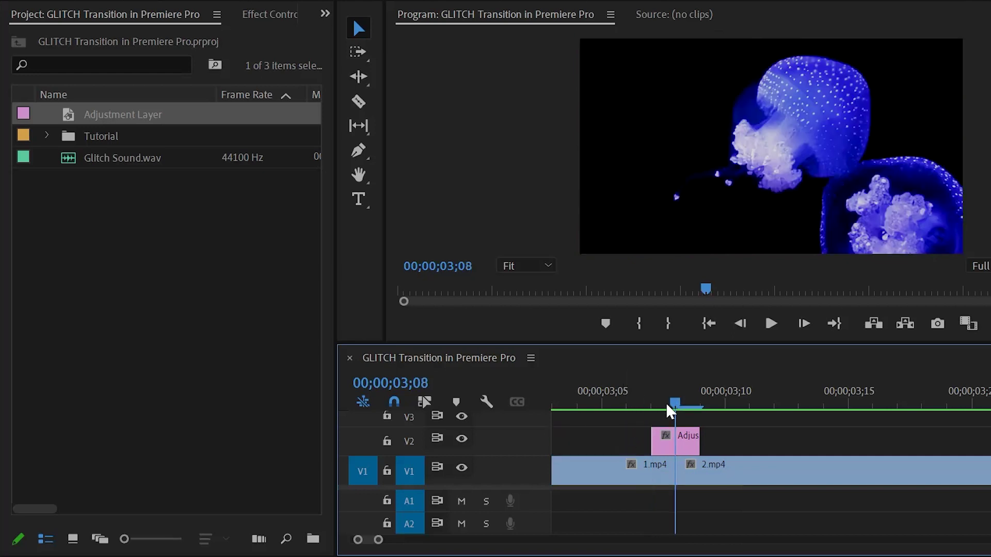
pyautogui.click(680, 438)
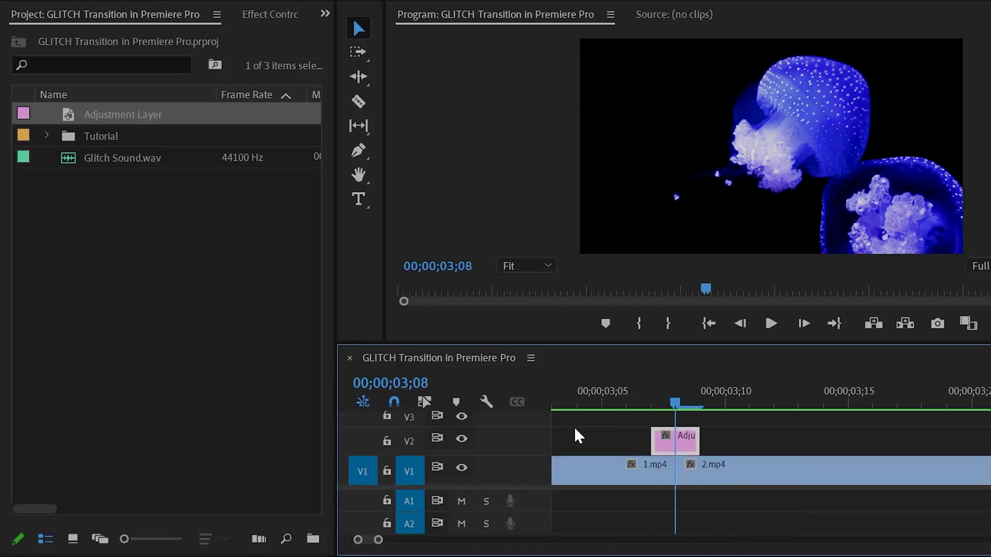
pyautogui.click(325, 13)
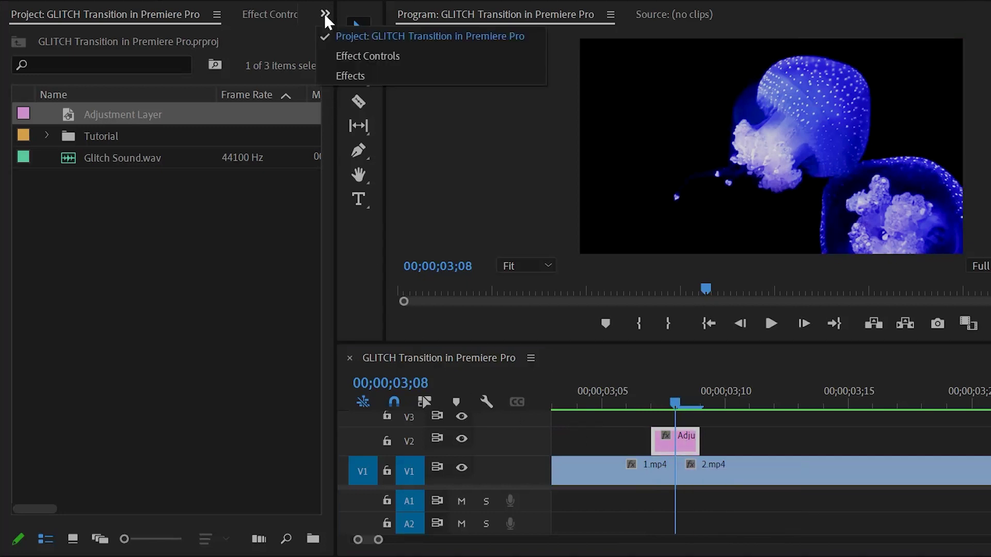
pyautogui.click(343, 71)
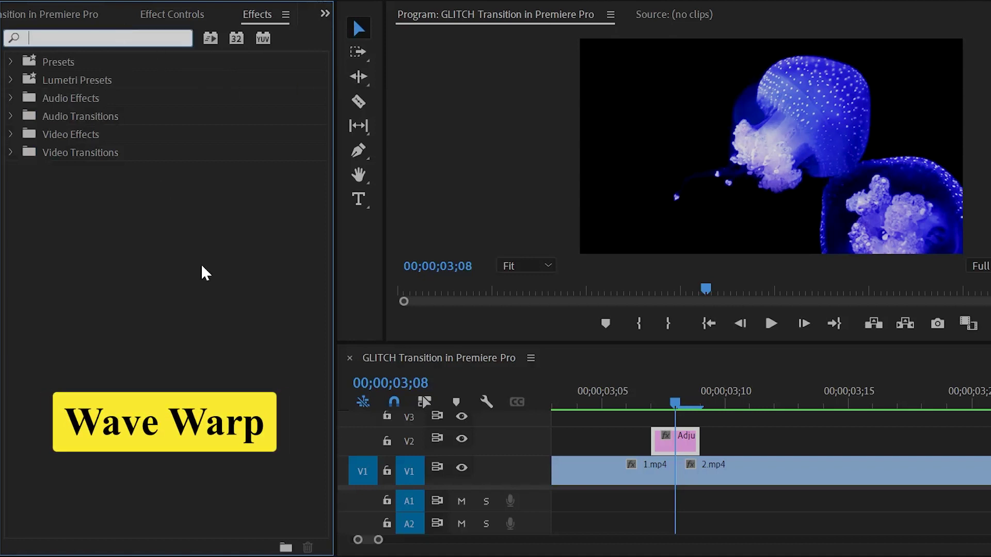
pyautogui.write('wave war')
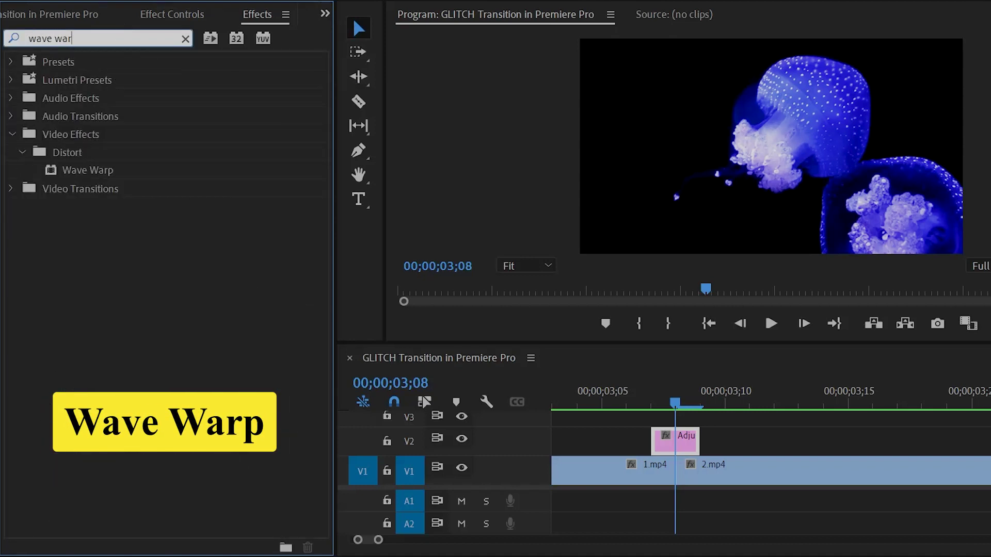
pyautogui.click(97, 172)
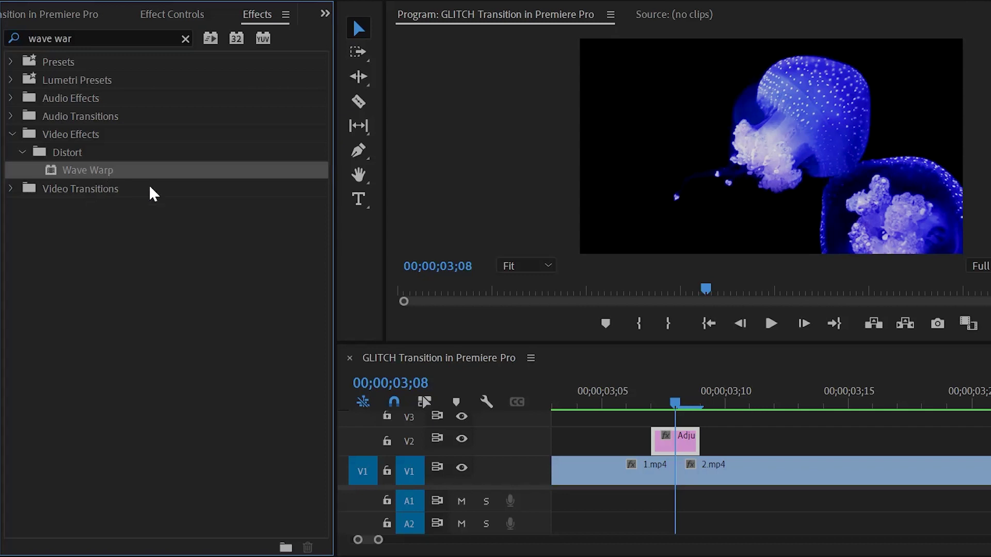
pyautogui.moveTo(110, 169); pyautogui.dragTo(665, 436)
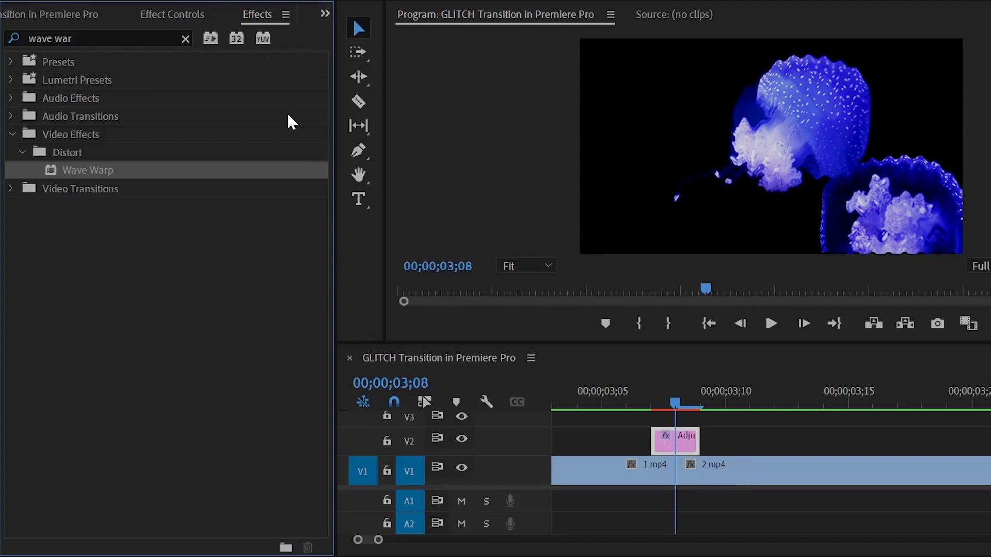
# - Set the Wave Type of the adjustment layer's Wave Warp effect to Noise
pyautogui.click(188, 13)
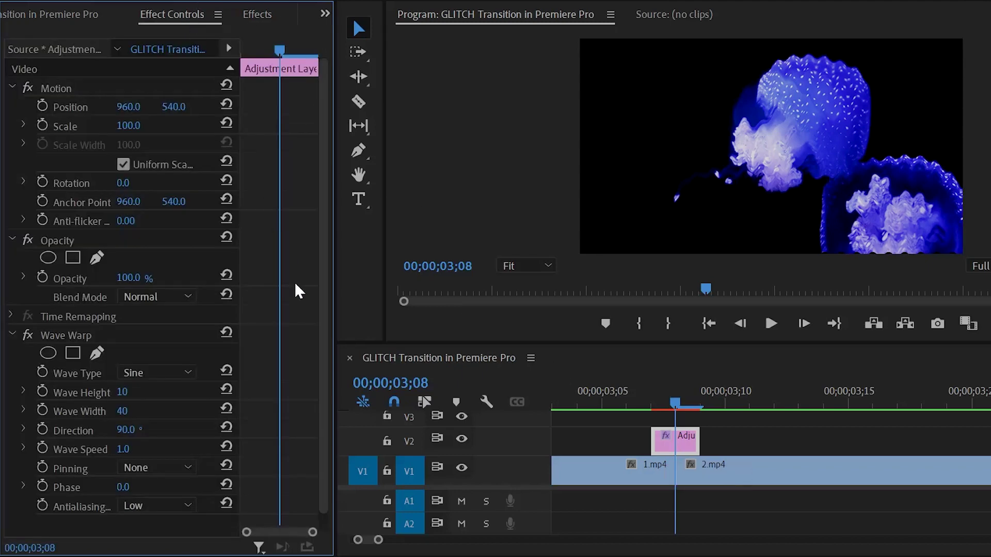
pyautogui.scroll(-1, 294, 283)
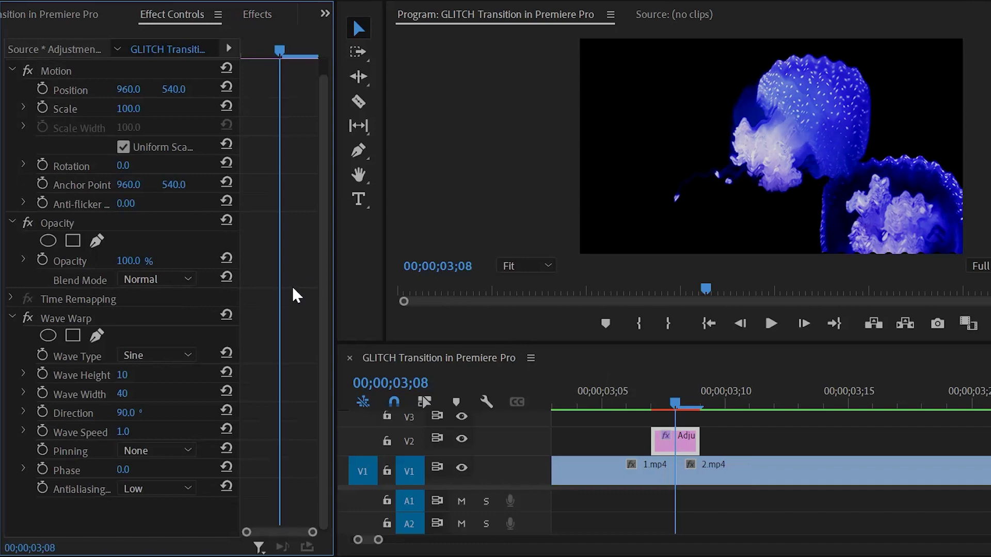
pyautogui.click(100, 318)
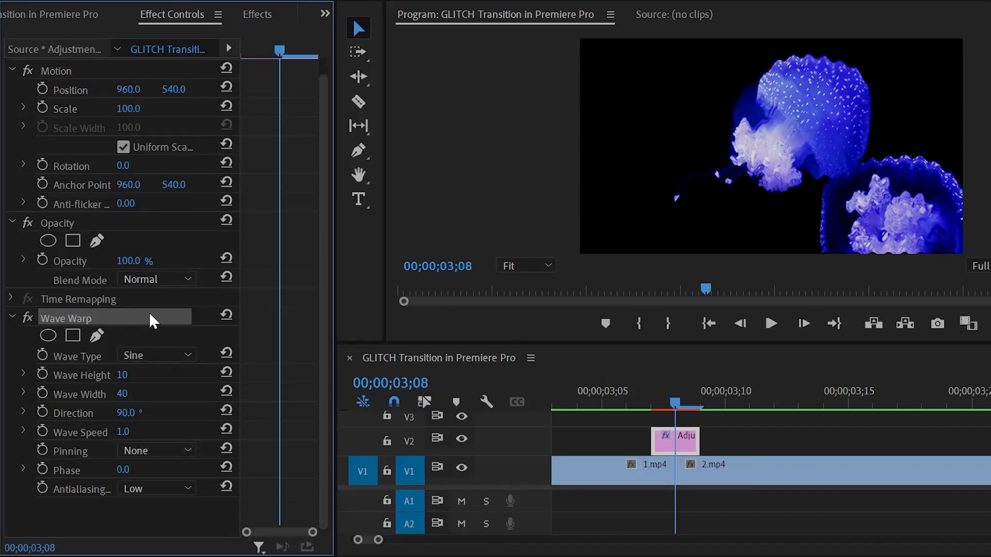
pyautogui.click(147, 355)
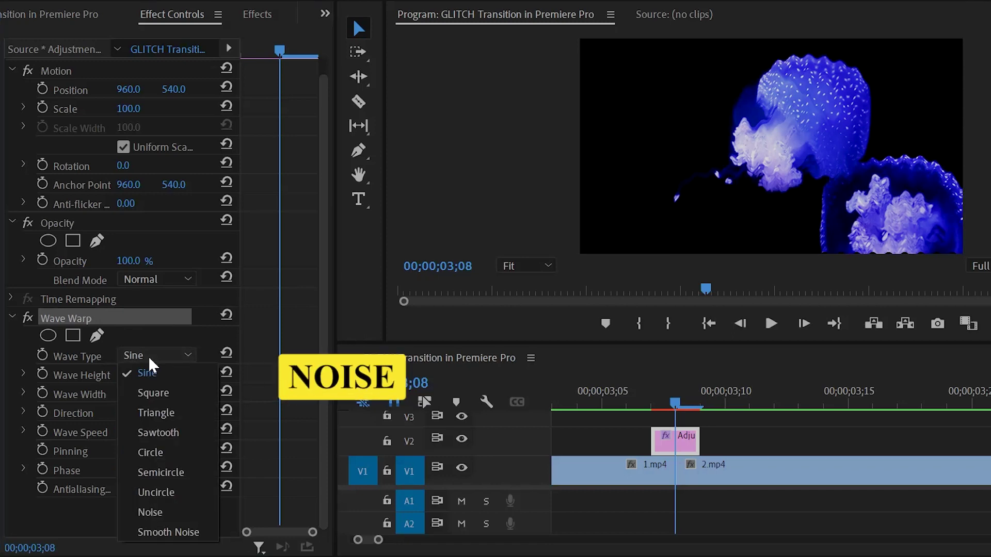
pyautogui.click(178, 511)
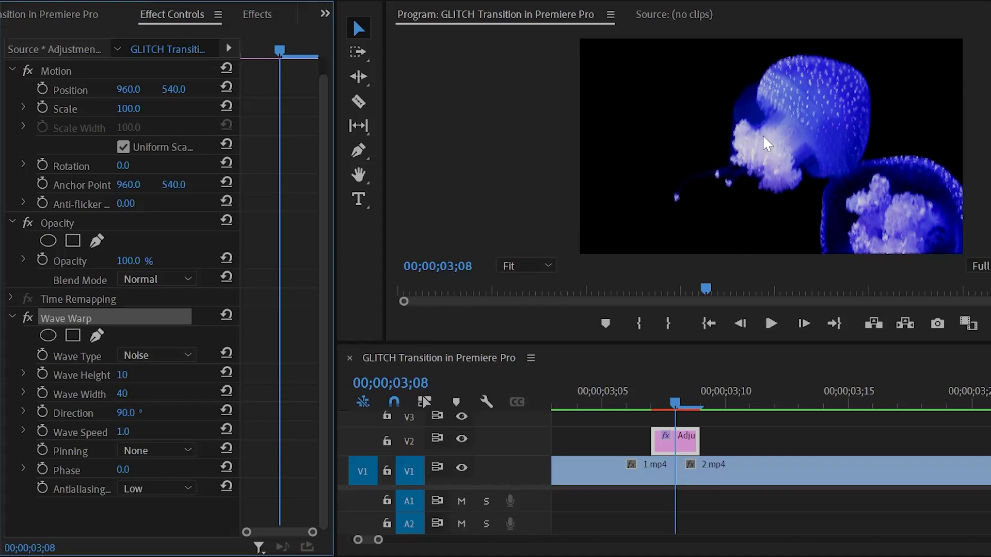
# - Set the Wave Warp effect's Wave Height to 88 and its Wave Width to 516
pyautogui.click(104, 377)
pyautogui.click(123, 375)
pyautogui.write('88')
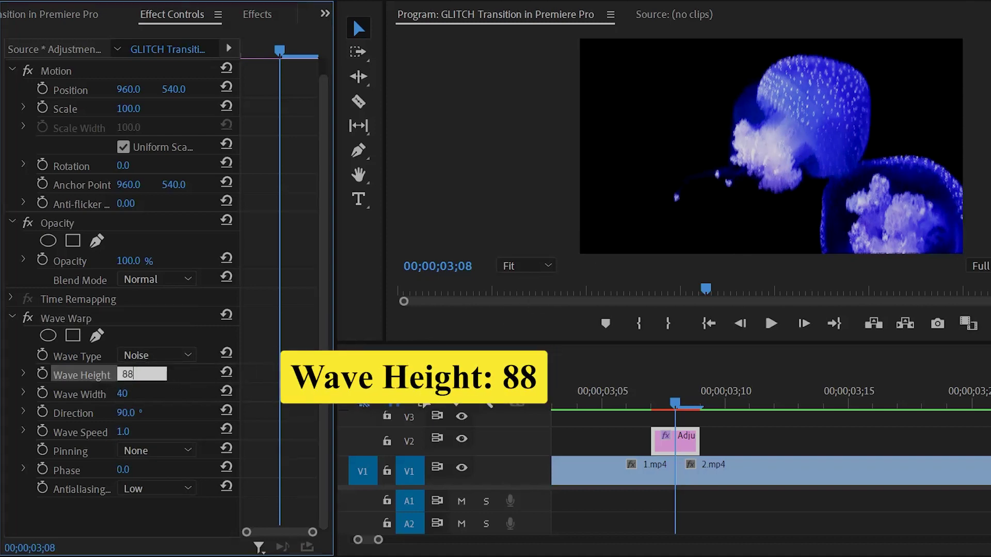
pyautogui.press('Return')
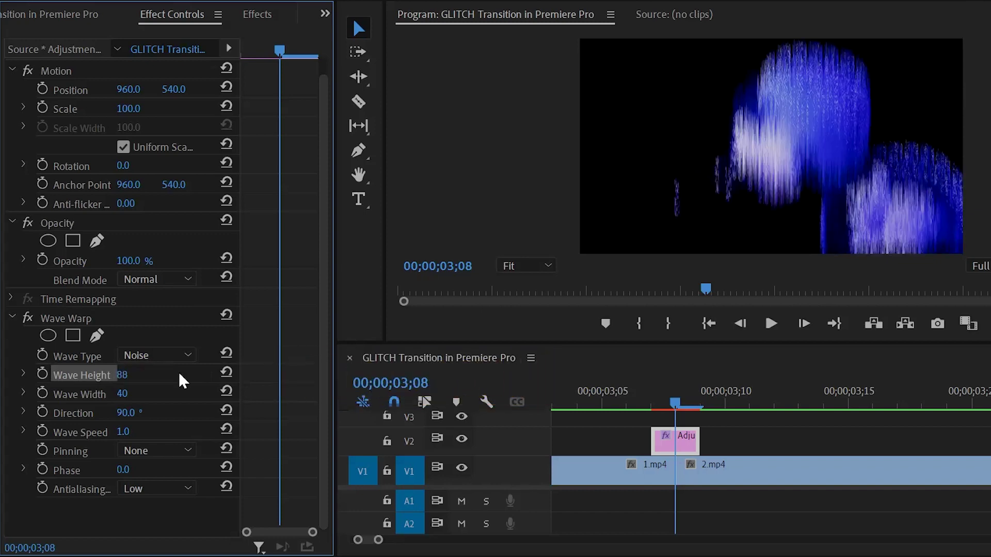
pyautogui.click(124, 393)
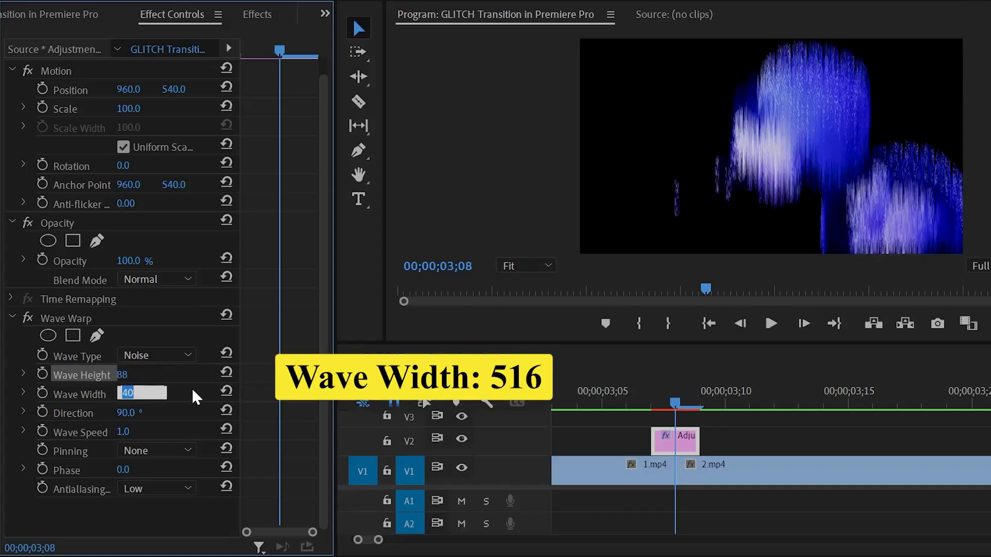
pyautogui.write('516')
pyautogui.press('Return')
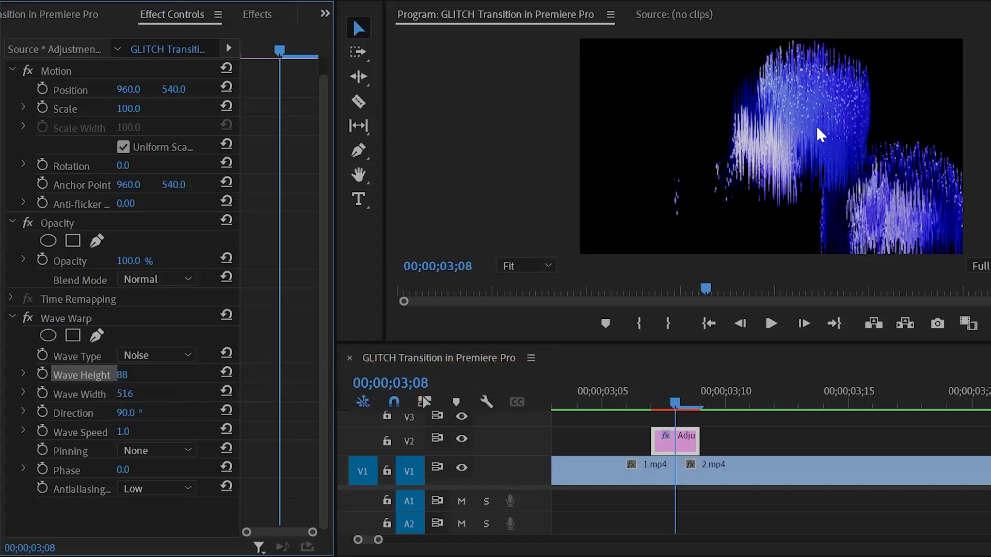
# - Set the Wave Warp effect's Direction to 180° and its Wave Speed to 12.5
pyautogui.click(136, 413)
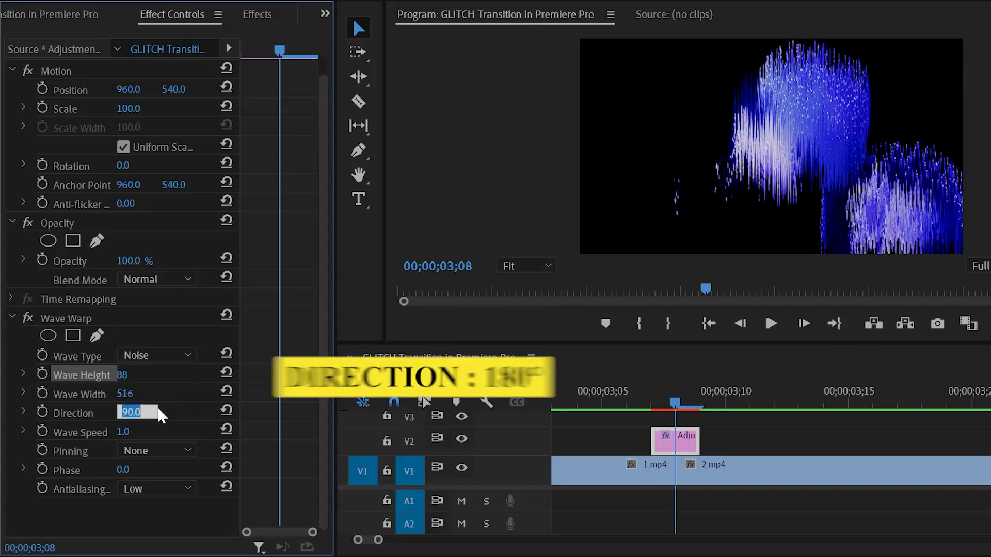
pyautogui.write('180')
pyautogui.press('Return')
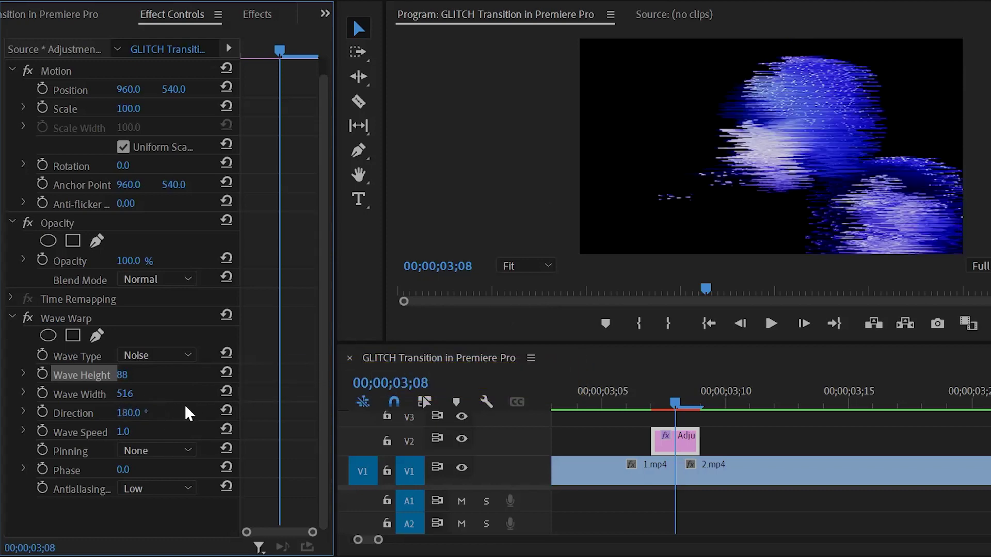
pyautogui.click(132, 432)
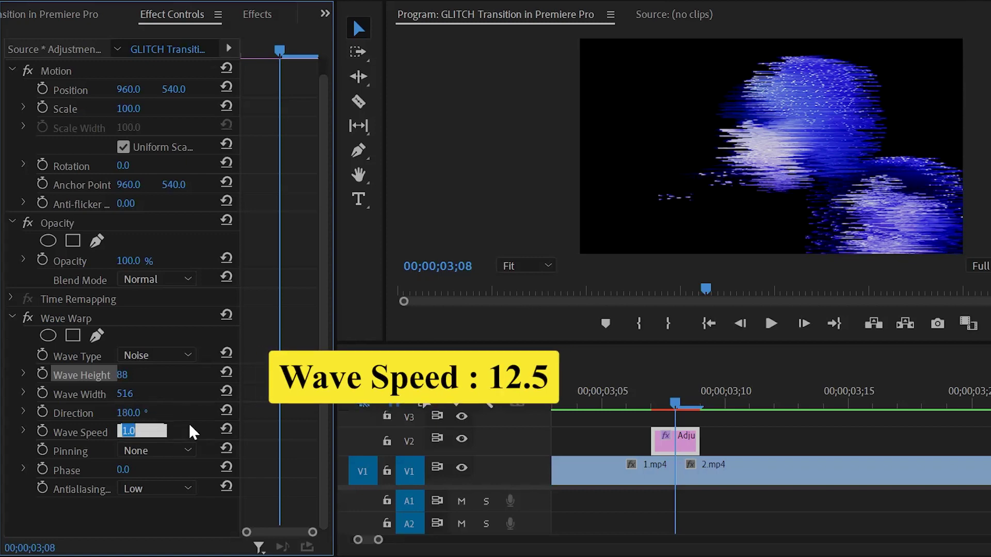
pyautogui.write('12.5')
pyautogui.press('Return')
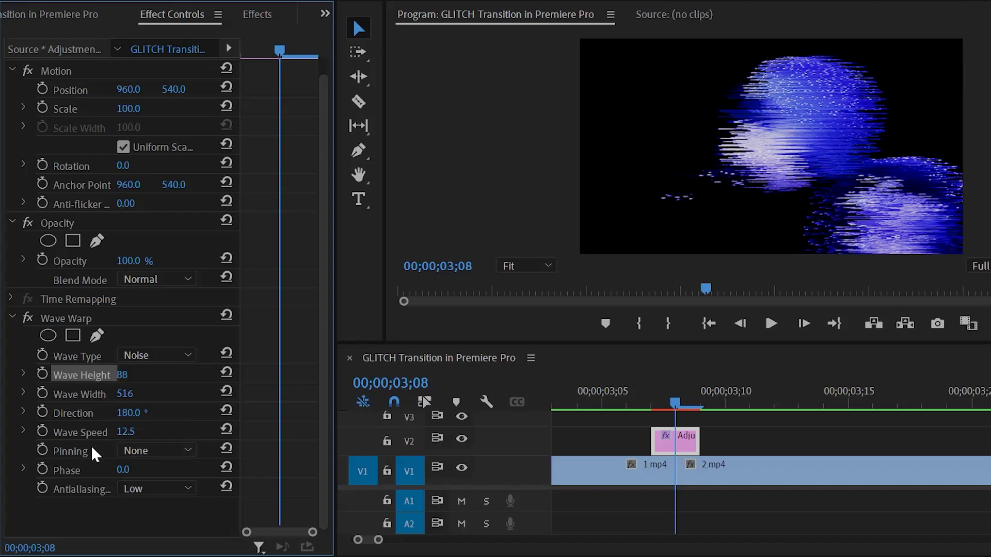
# - Set the Wave Warp effect's Pinning to All Edges and move the playhead past the adjustment layer to 00;00;03;10
pyautogui.click(140, 451)
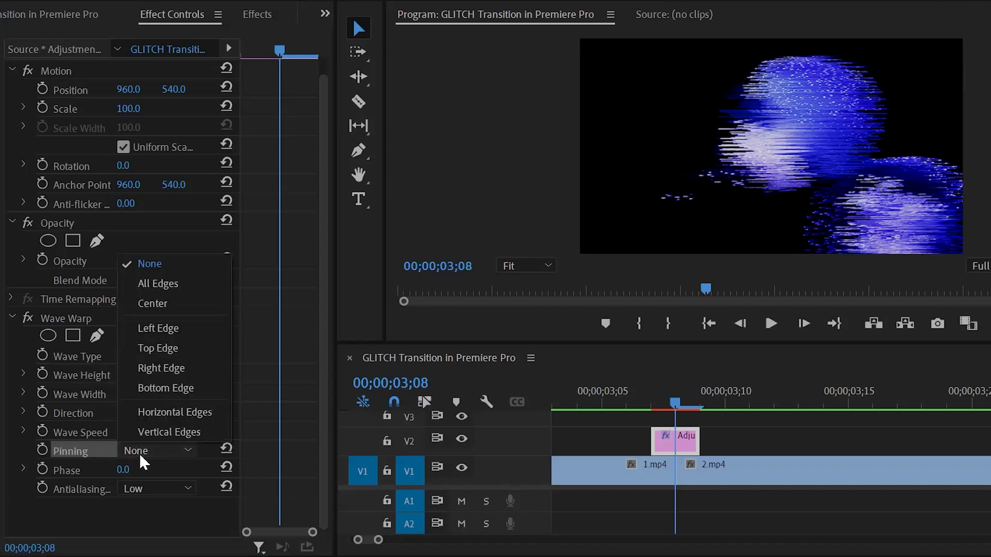
pyautogui.click(182, 284)
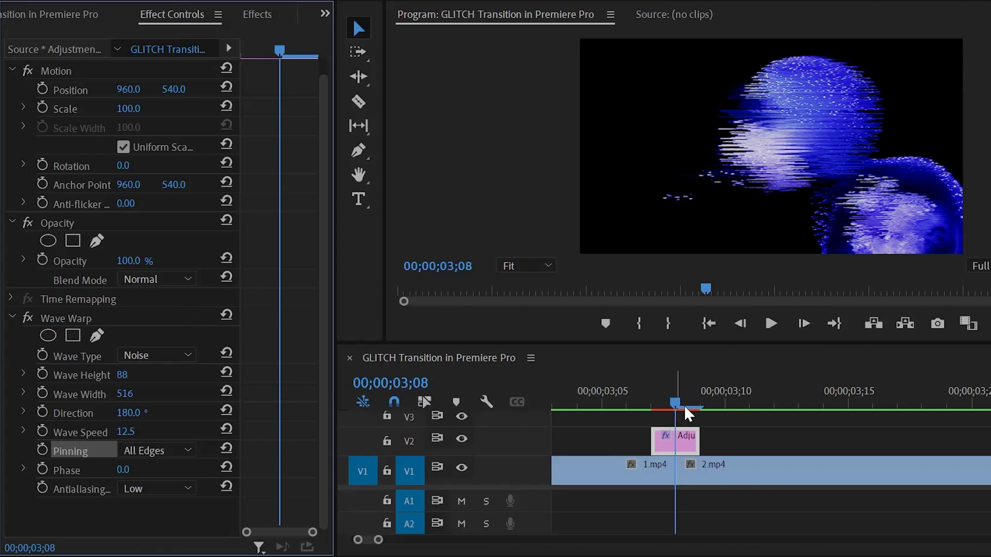
pyautogui.moveTo(670, 403); pyautogui.dragTo(722, 426)
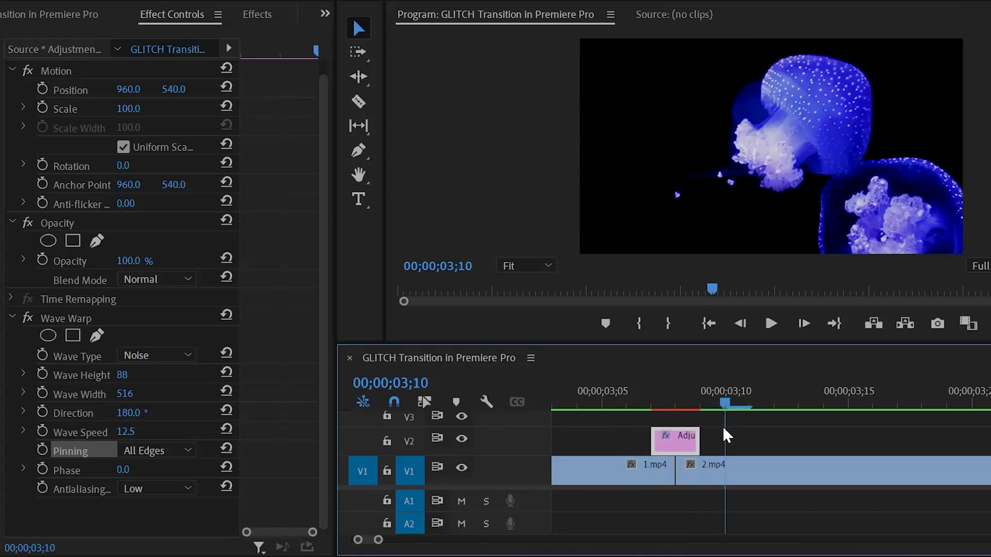
# - Place Glitch Sound.wav from the project on audio track A1, aligned with the start of the adjustment layer
pyautogui.click(86, 10)
pyautogui.click(147, 155)
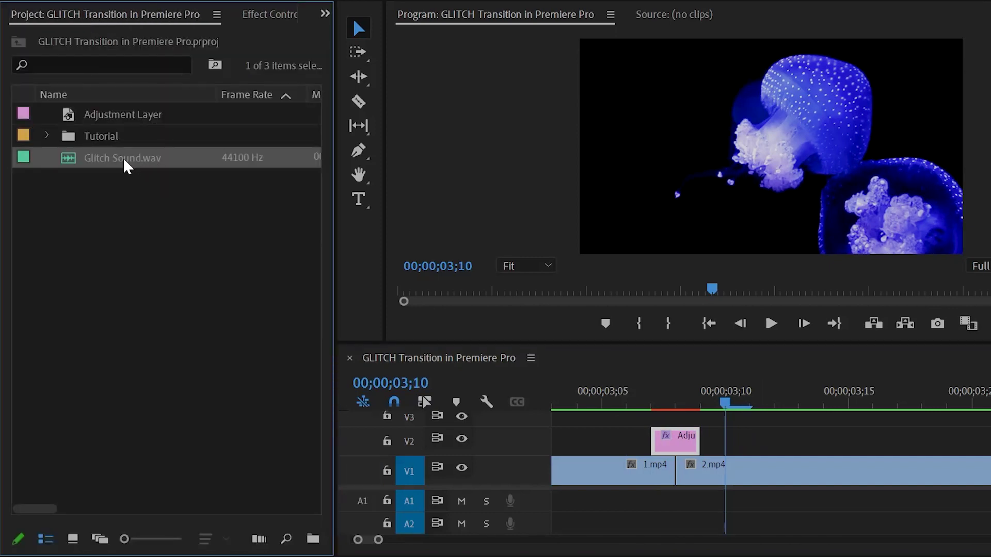
pyautogui.moveTo(120, 154); pyautogui.dragTo(656, 503)
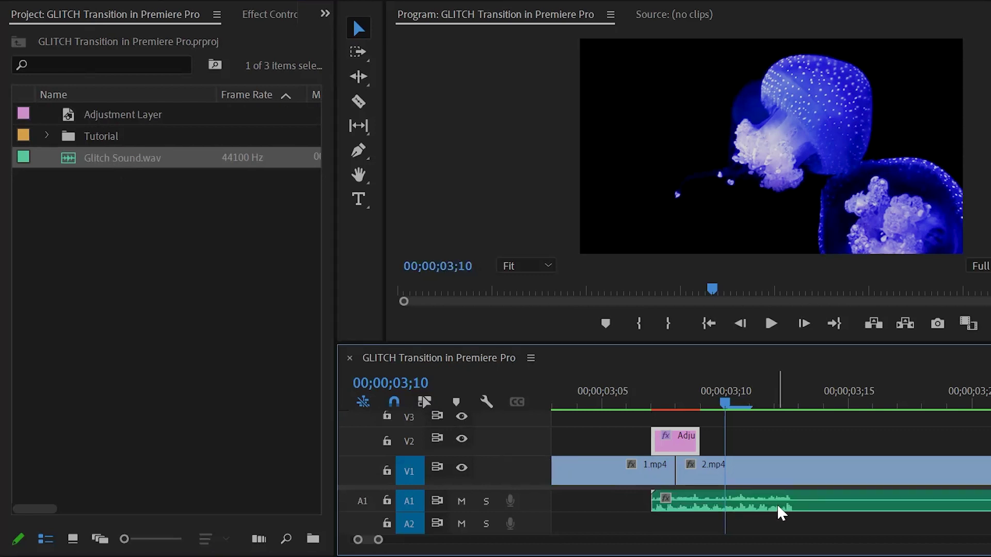
# - Cut the glitch sound clip at 00;00;03;15 and delete the part after the cut
pyautogui.press('c')
pyautogui.click(849, 503)
pyautogui.press('v')
pyautogui.click(891, 502)
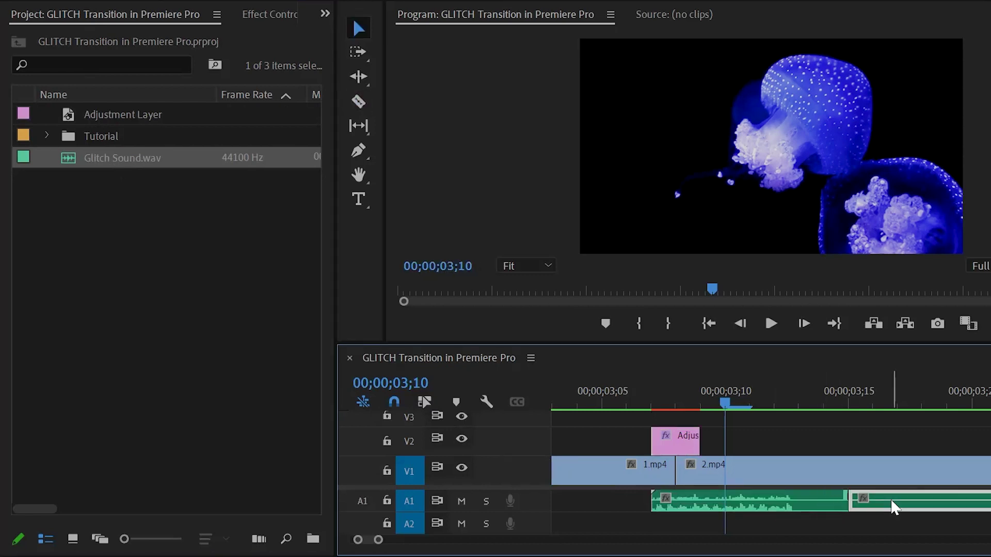
pyautogui.press('Delete')
# - Play the sequence several times from shortly before the cut between 1.mp4 and 2.mp4 to review the glitch transition with its sound
pyautogui.moveTo(382, 546); pyautogui.dragTo(431, 543)
pyautogui.scroll(-5, 834, 524)
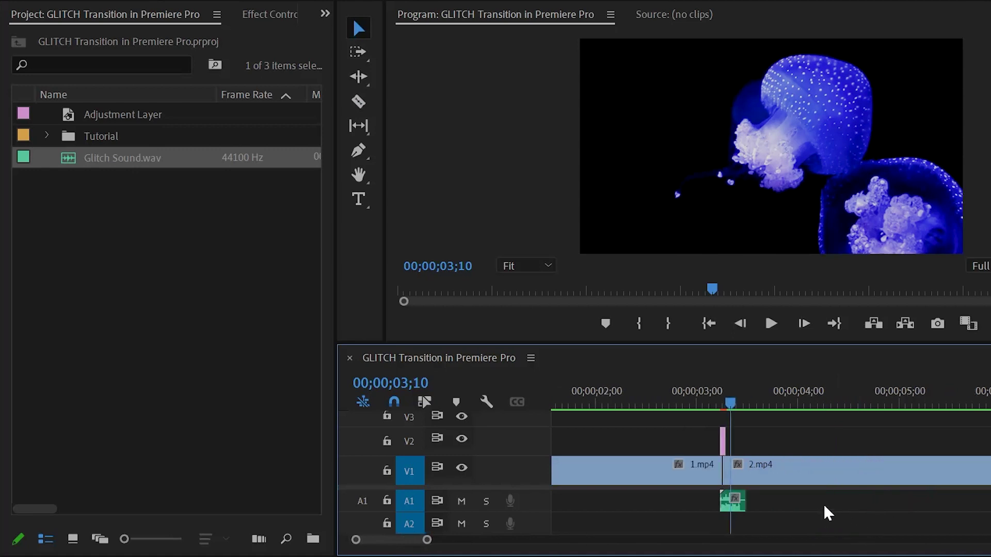
pyautogui.click(606, 407)
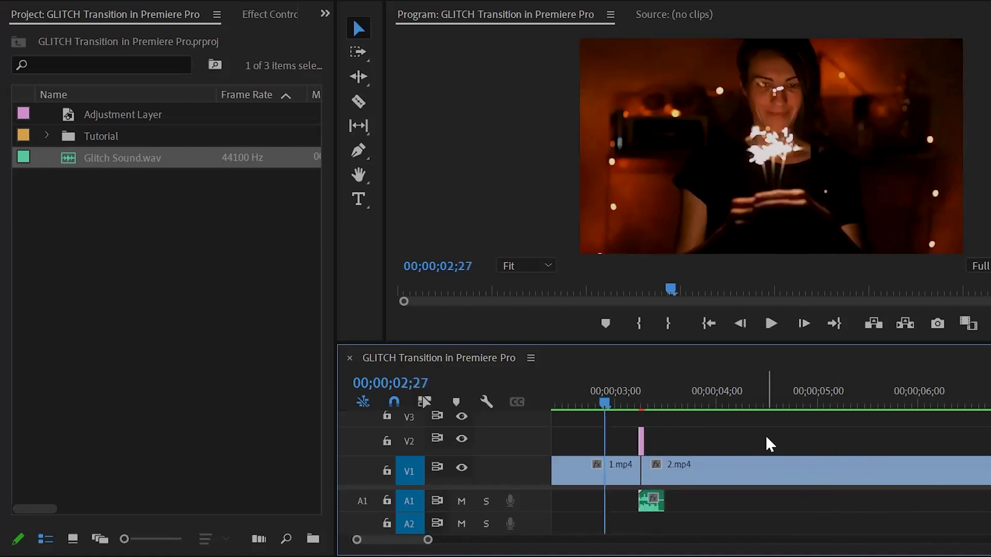
pyautogui.press('space')
pyautogui.press('space')
pyautogui.click(596, 403)
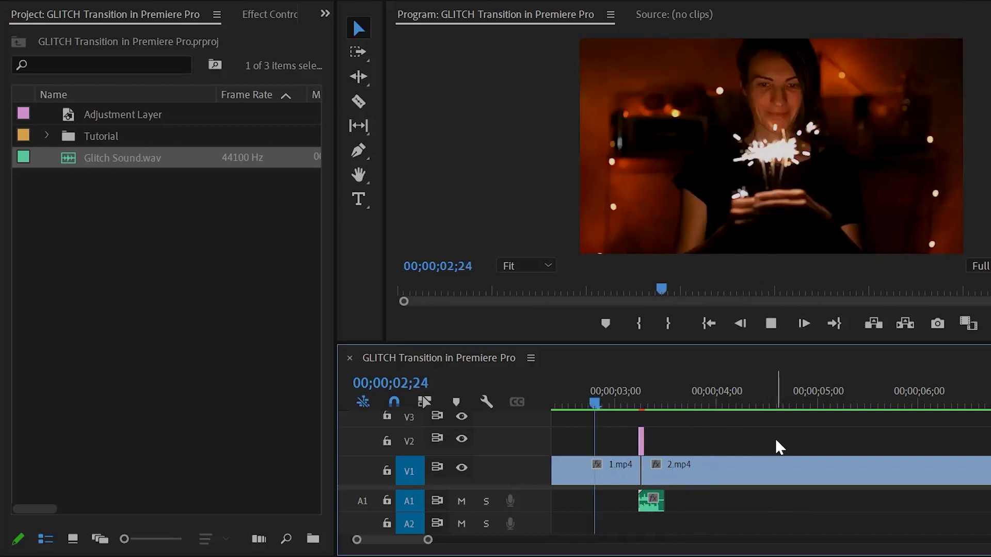
pyautogui.press('space')
pyautogui.press('space')
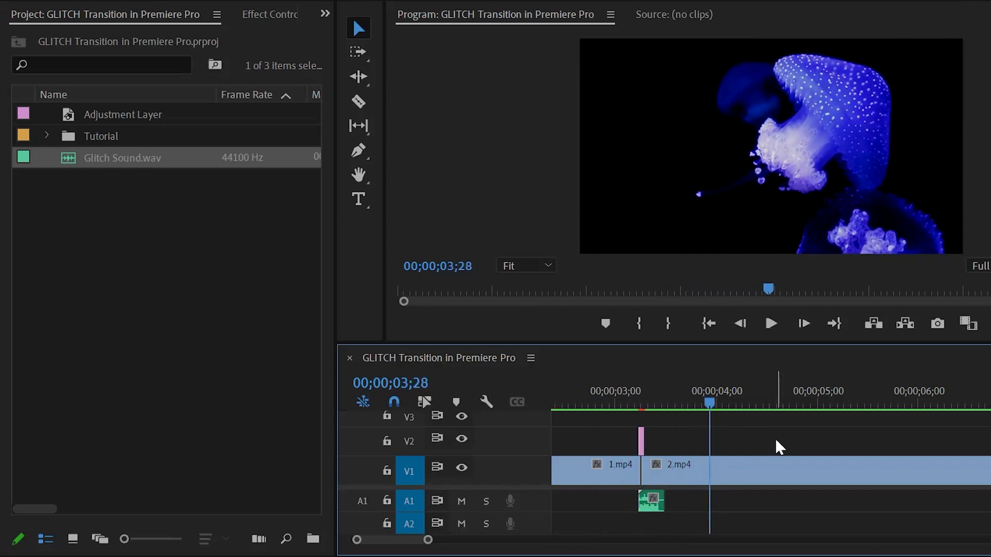
pyautogui.click(612, 406)
pyautogui.press('space')
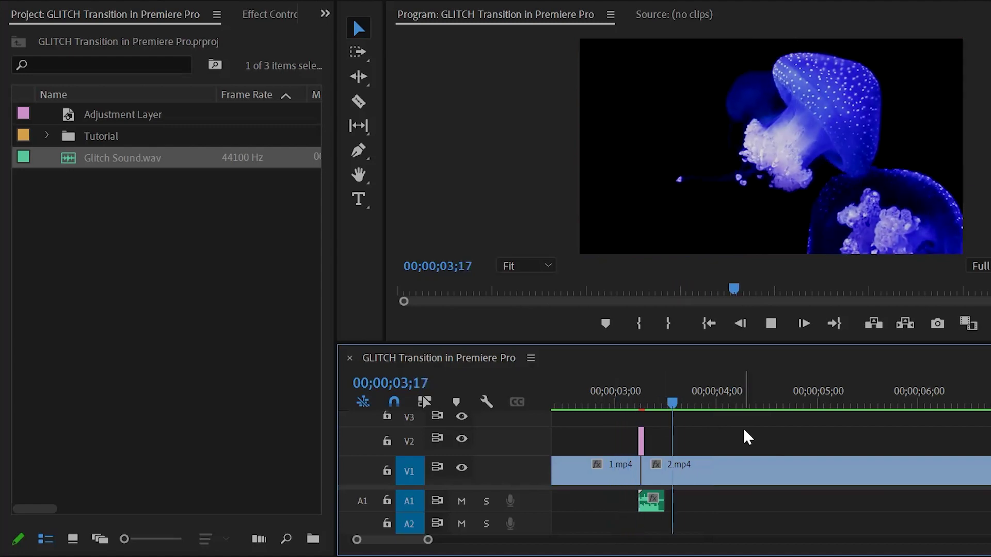
pyautogui.press('space')
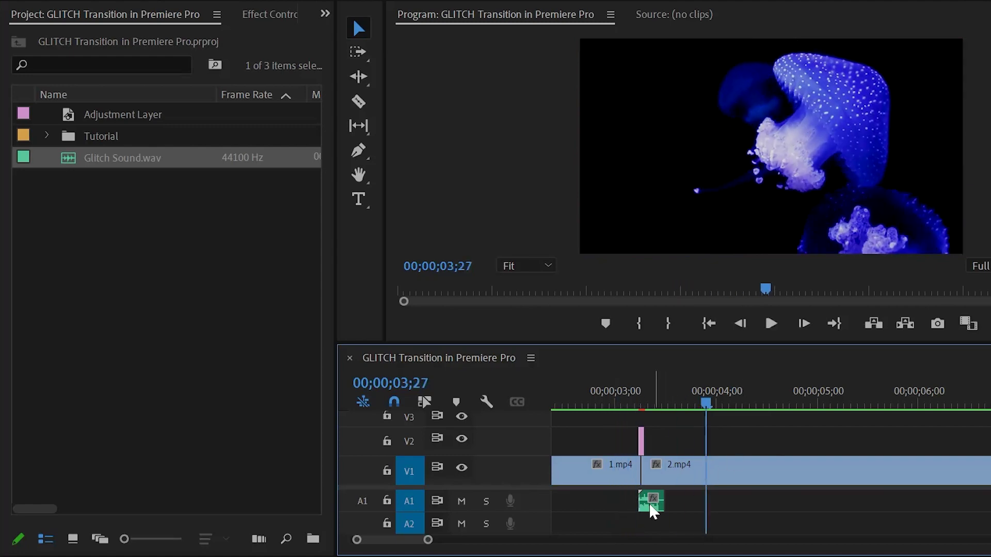
# - Duplicate the adjustment layer together with the glitch sound clip over 2.mp4, starting the copies at 00;00;03;25
pyautogui.moveTo(428, 540); pyautogui.dragTo(400, 544)
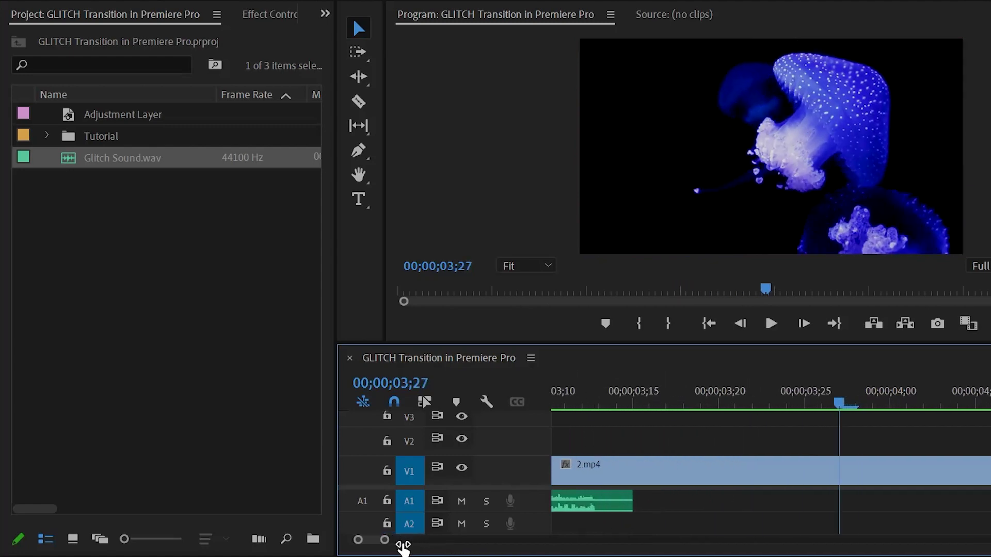
pyautogui.scroll(3, 662, 480)
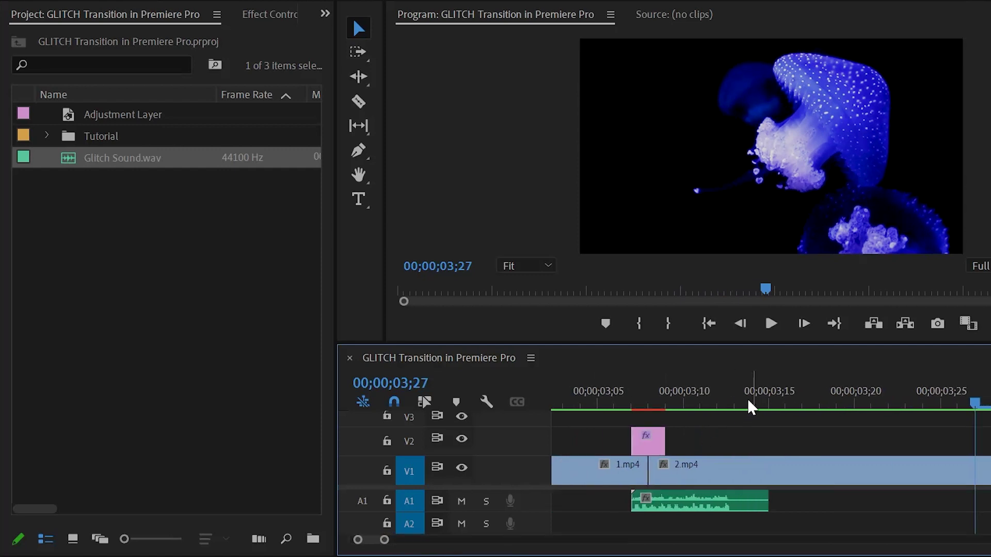
pyautogui.click(648, 441)
pyautogui.keyDown('shift'); pyautogui.click(703, 510); pyautogui.keyUp('shift')
pyautogui.moveTo(692, 508); pyautogui.dragTo(976, 506)
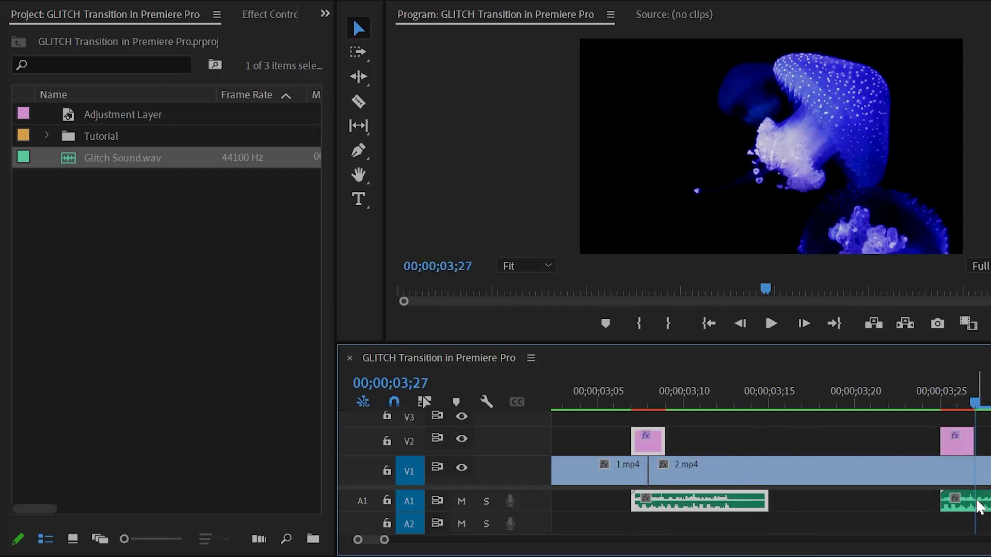
# - Play the sequence from before the first glitch to past the duplicated one to review both glitches with sound
pyautogui.scroll(-4, 763, 462)
pyautogui.moveTo(385, 540); pyautogui.dragTo(410, 540)
pyautogui.click(702, 400)
pyautogui.click(920, 444)
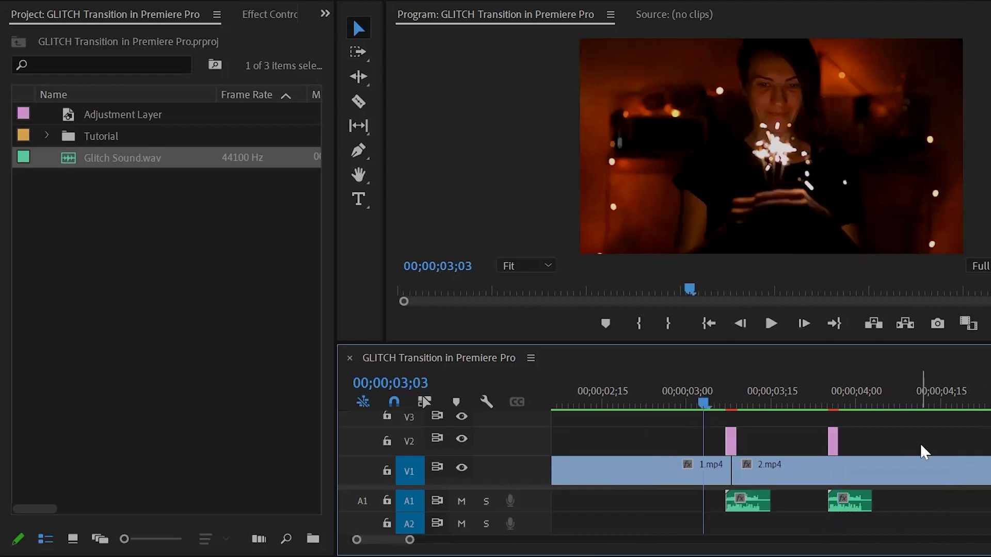
pyautogui.press('space')
pyautogui.press('space')
pyautogui.click(670, 405)
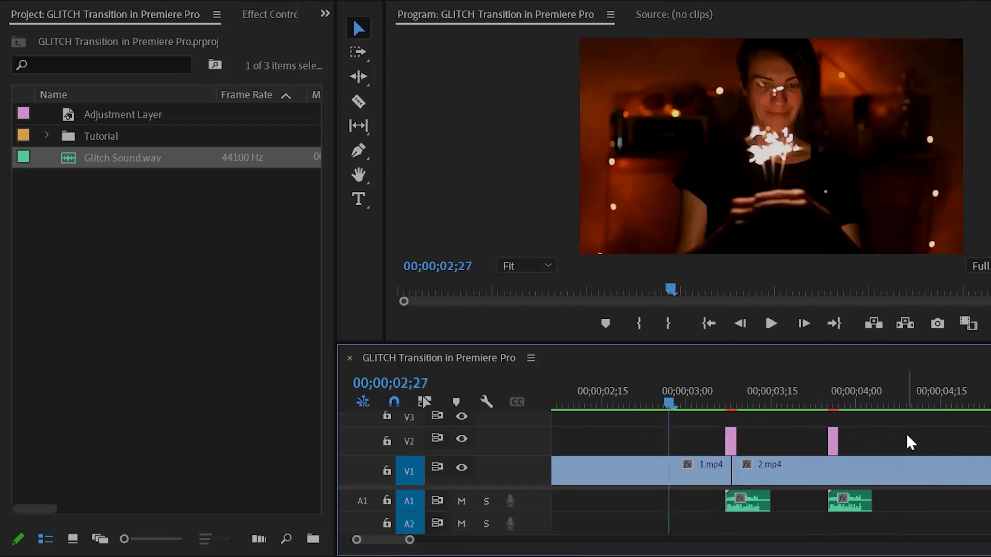
pyautogui.press('space')
pyautogui.press('space')
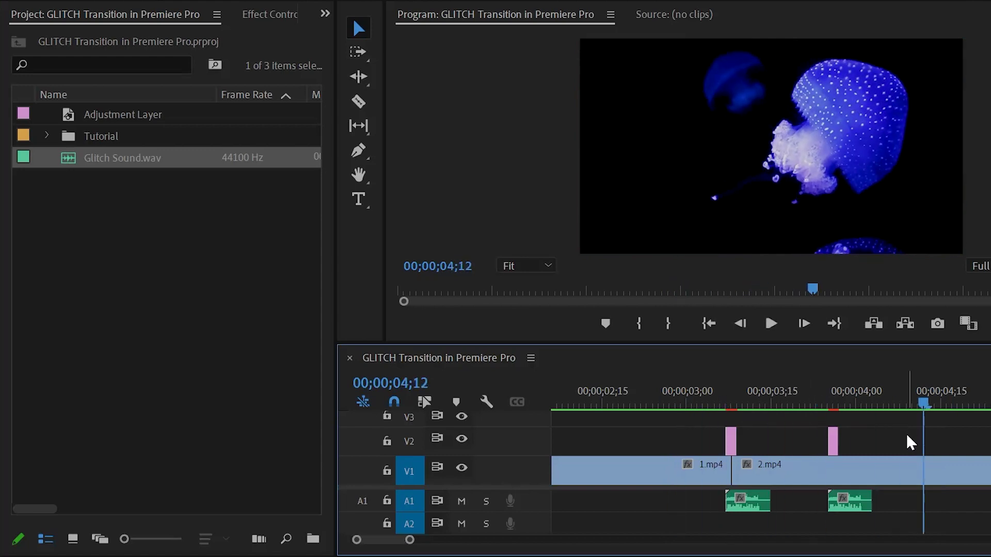